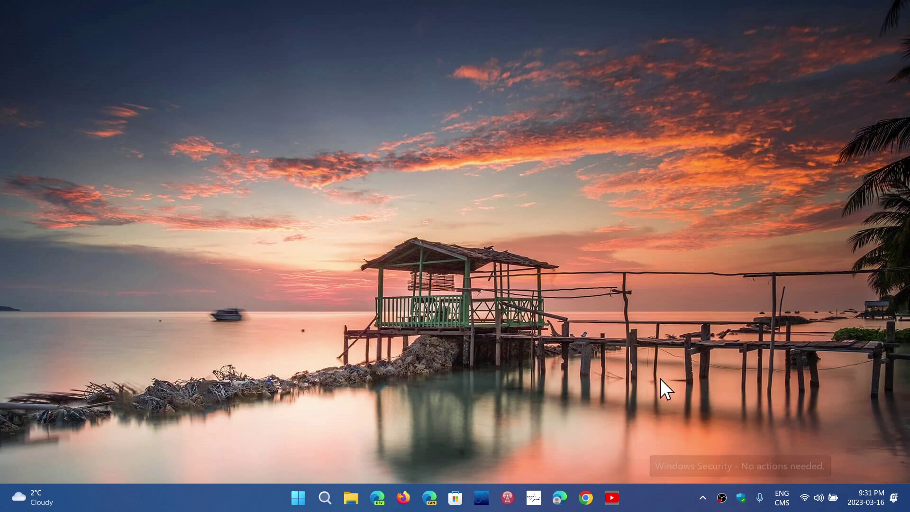
- Go from the Windows Security tray icon through Device security to the Core isolation details page
click(741, 498)
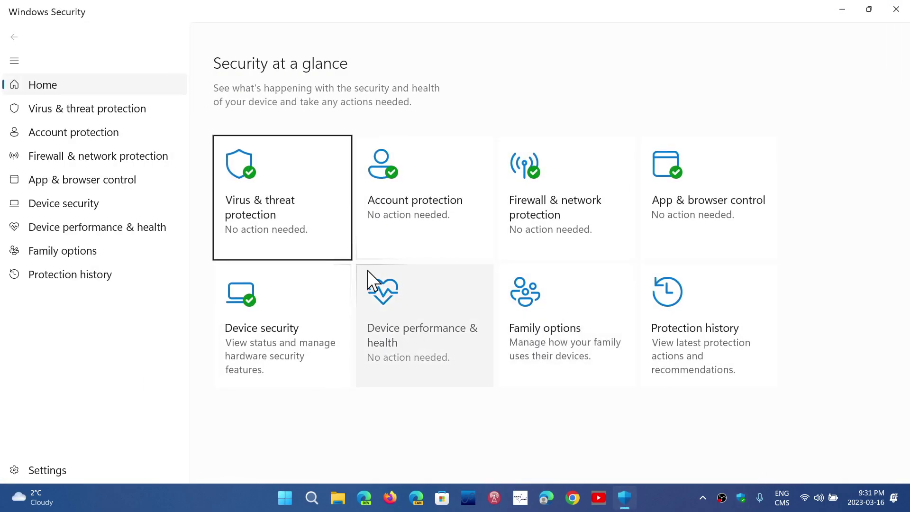
click(310, 347)
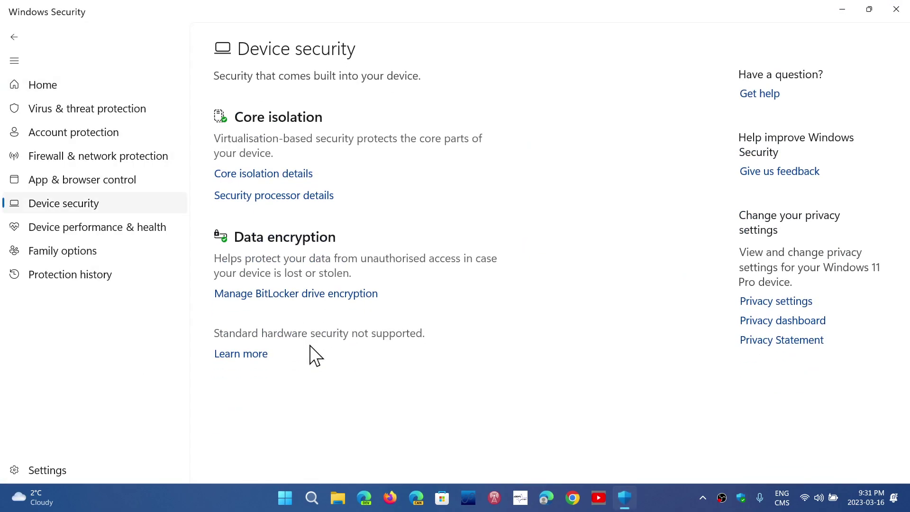
click(268, 174)
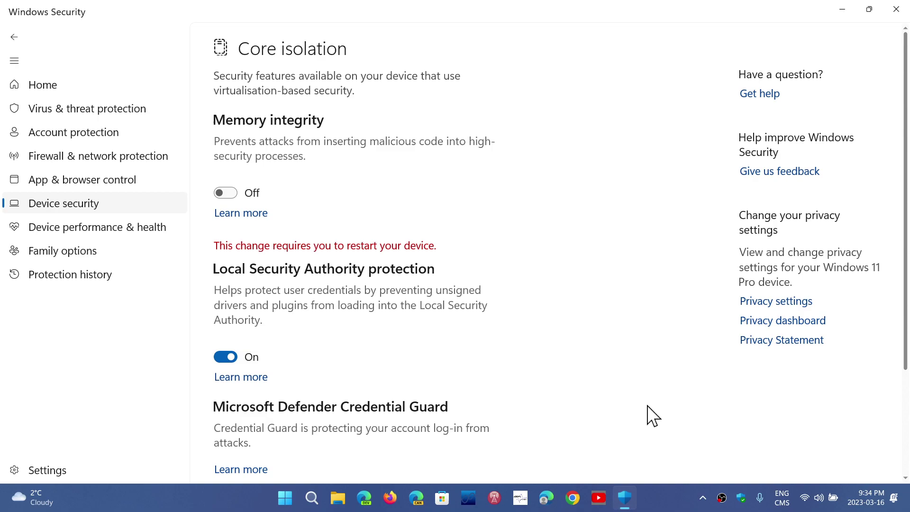
- Close Windows Security with Local Security Authority protection left On
click(896, 9)
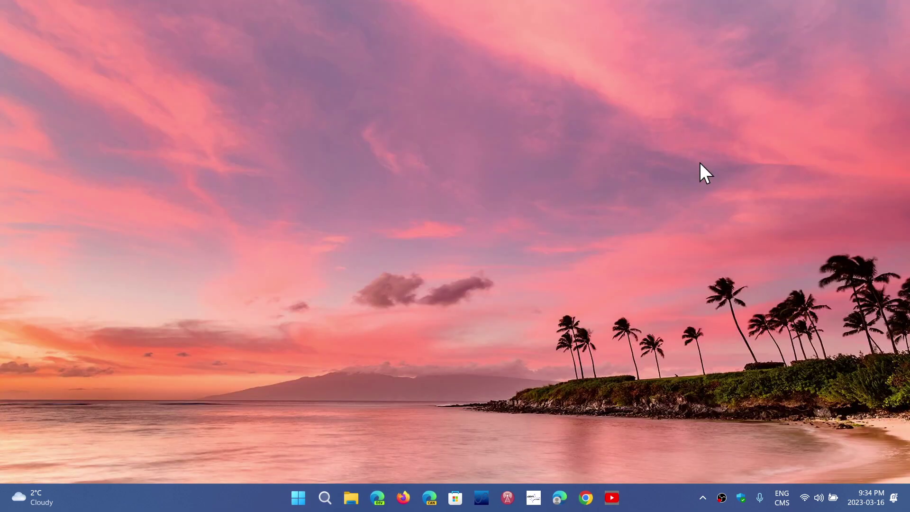